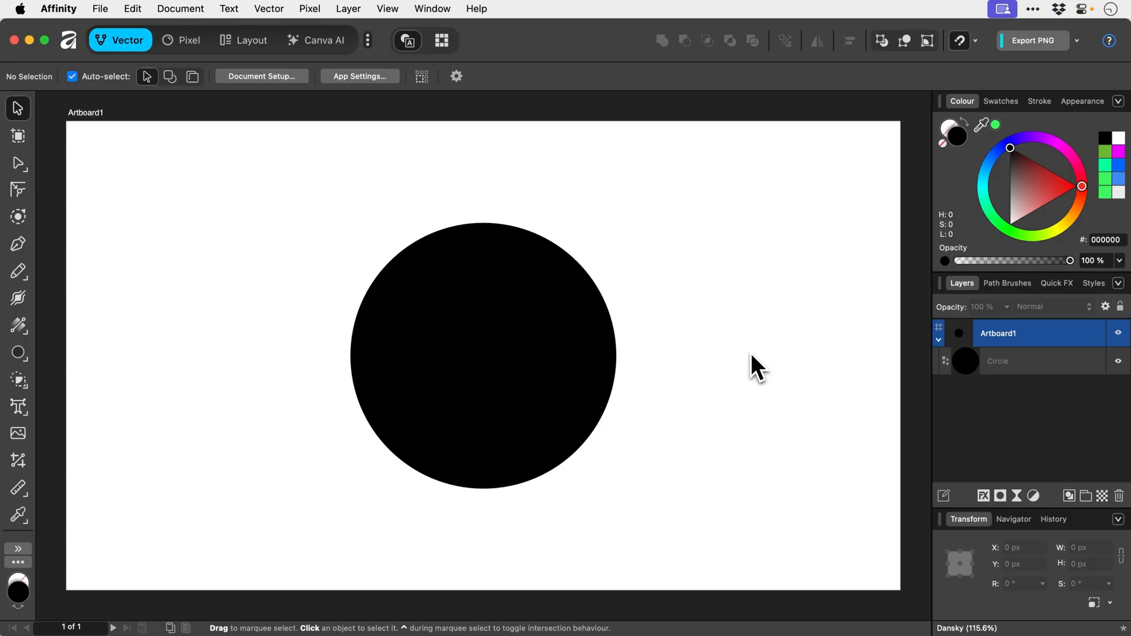
# Select the black circle and show the swatch palette list with the Pantone libraries.
pyautogui.click(577, 363)
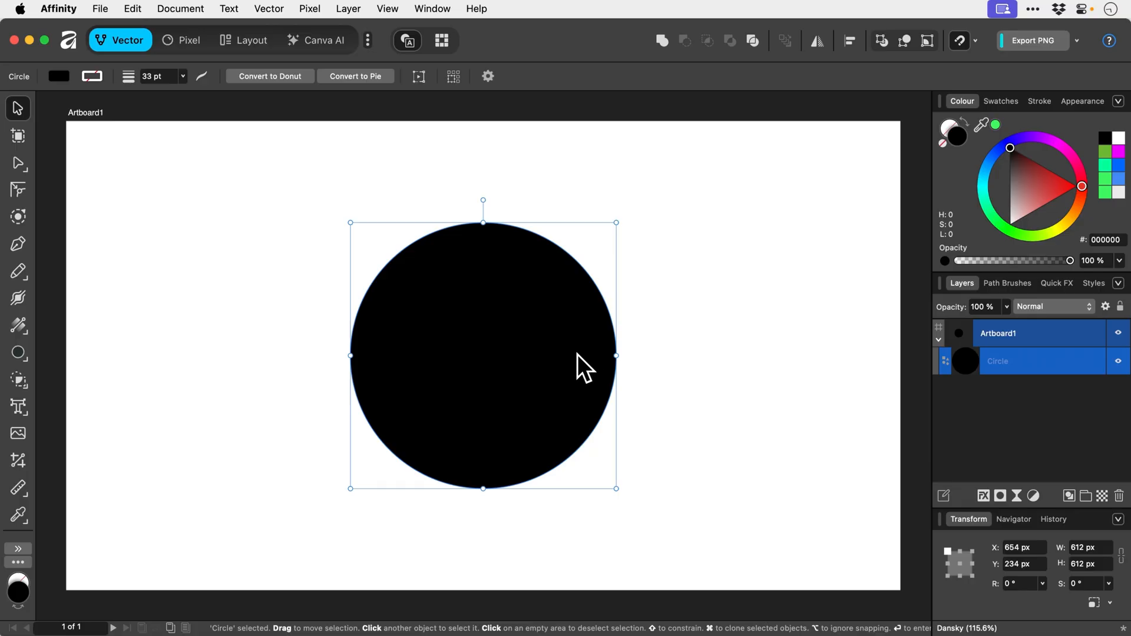
pyautogui.click(996, 105)
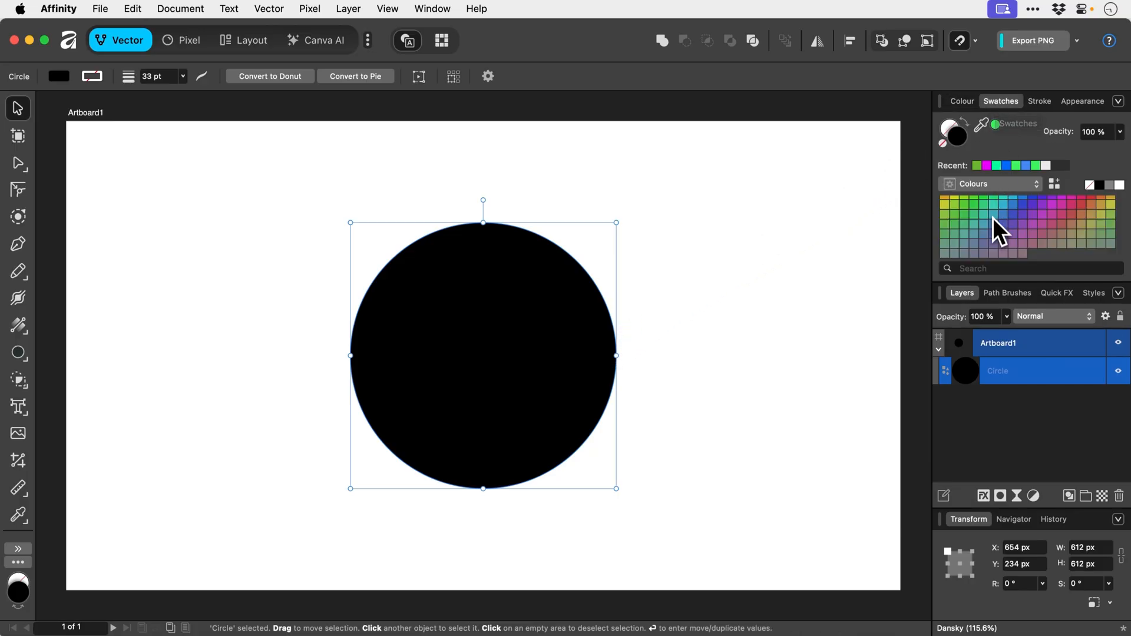
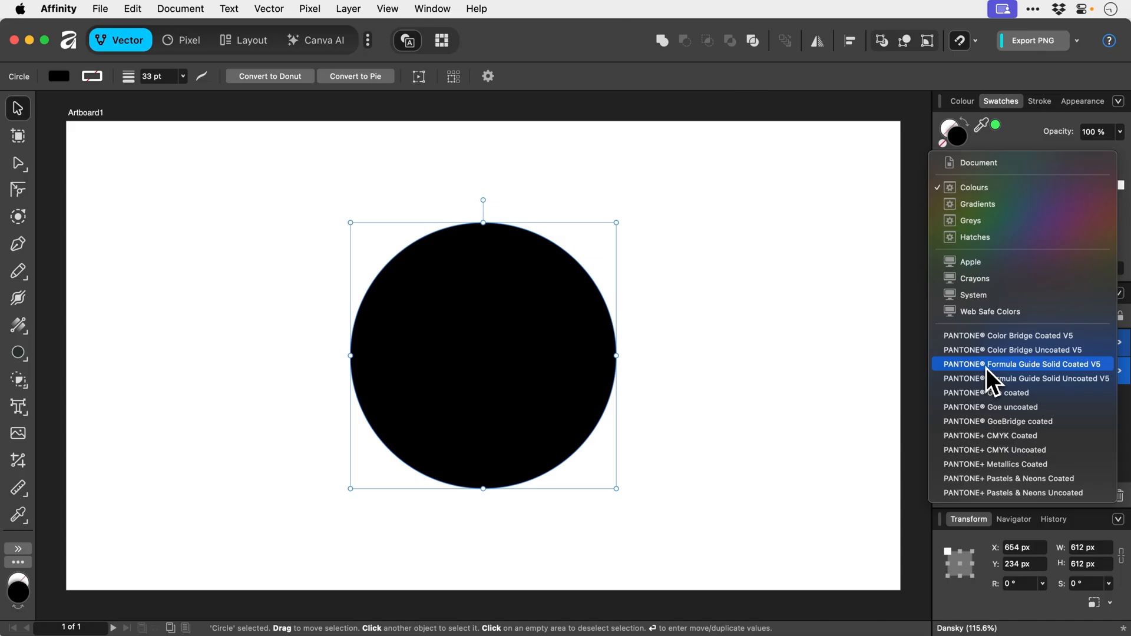
# Fill the circle with PANTONE 7407 C from the Formula Guide Solid Coated V5 swatches.
pyautogui.click(986, 369)
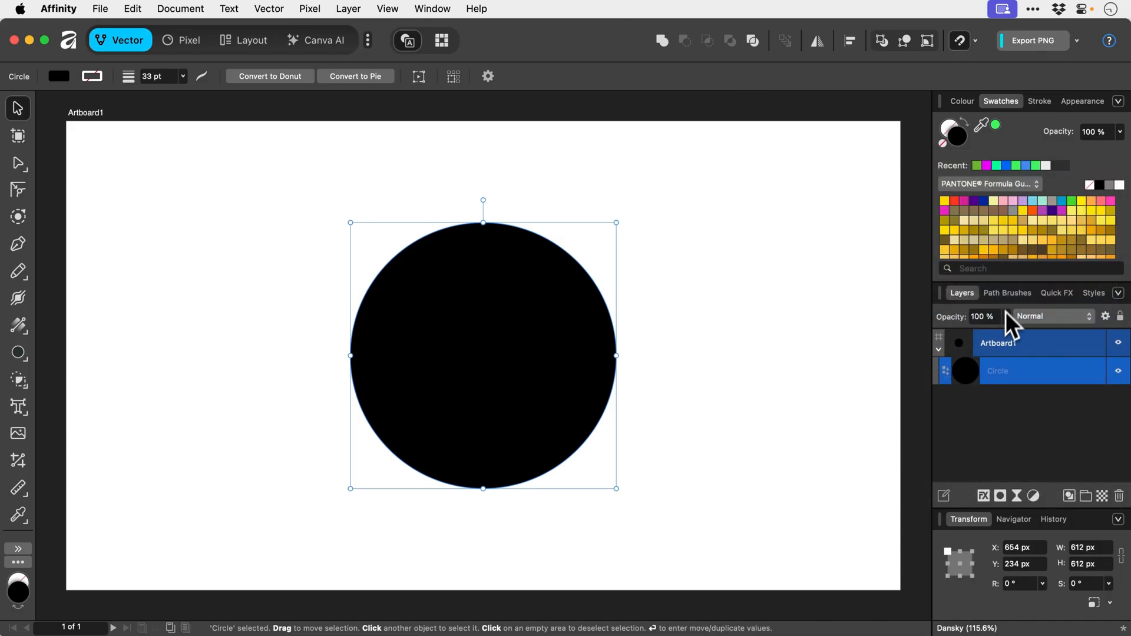
pyautogui.click(1025, 226)
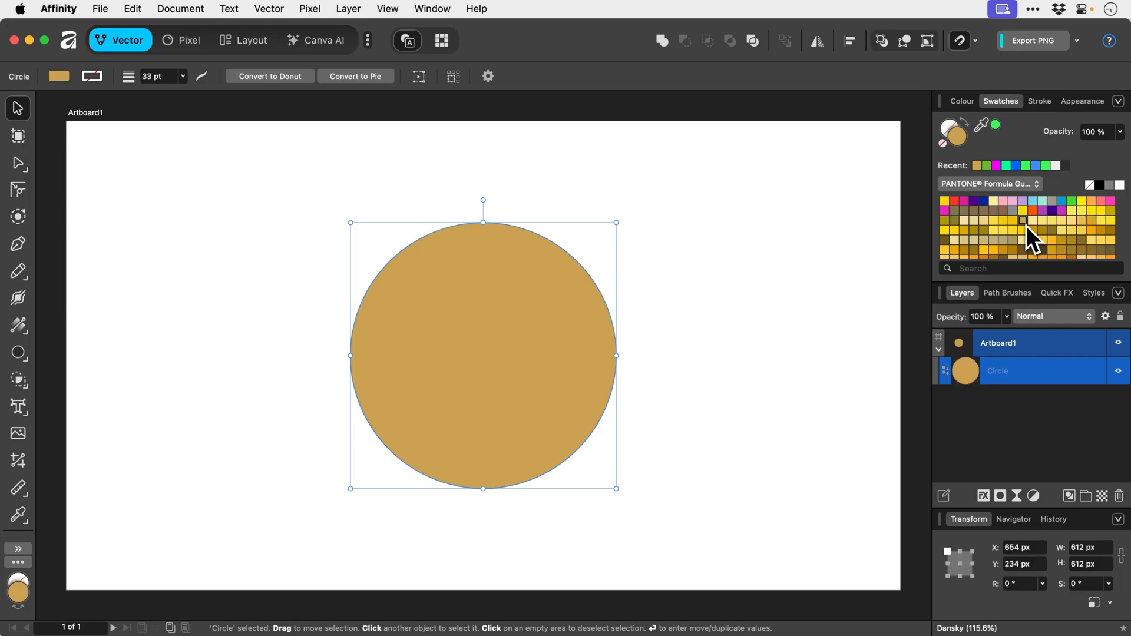
# Switch the Swatches panel to the Document palette and add the circle's current fill to it.
pyautogui.click(995, 185)
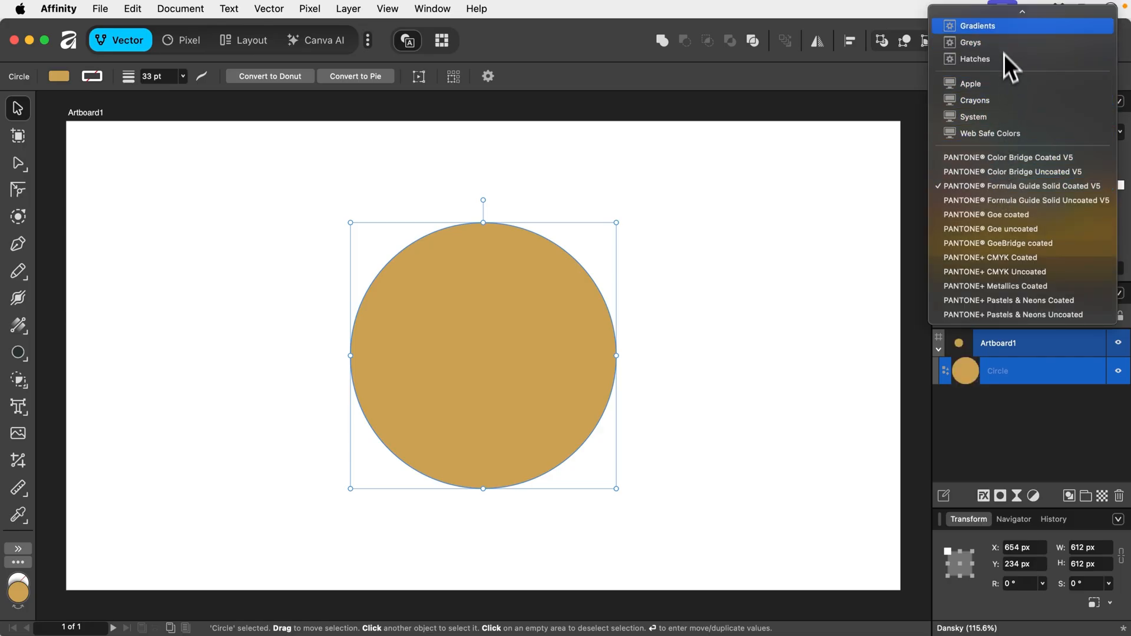
pyautogui.click(1004, 19)
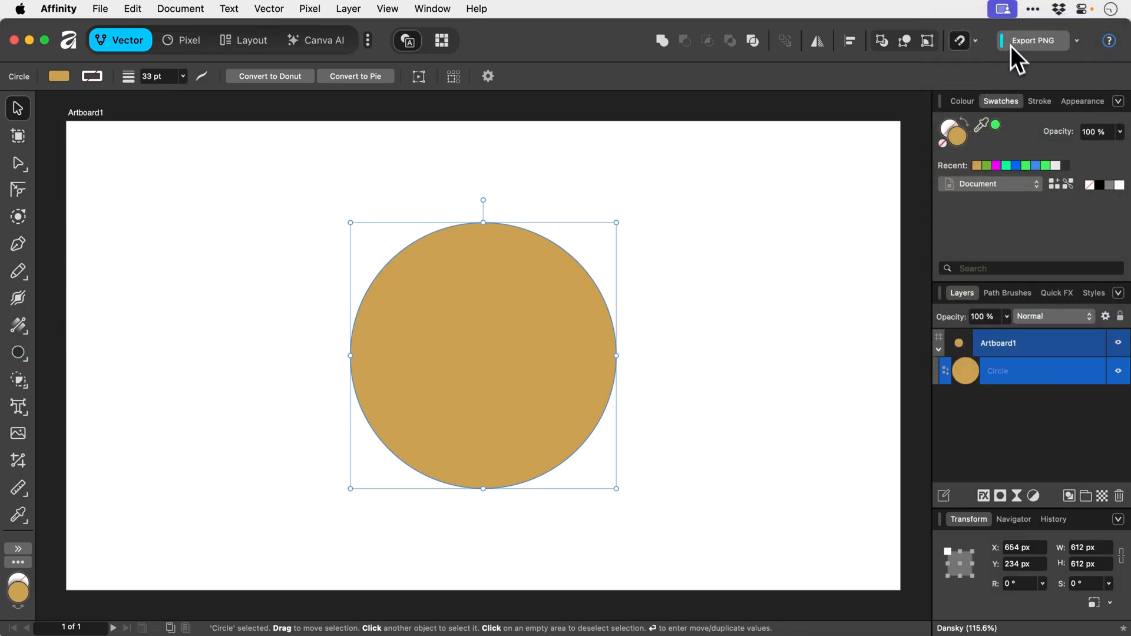
pyautogui.click(1053, 186)
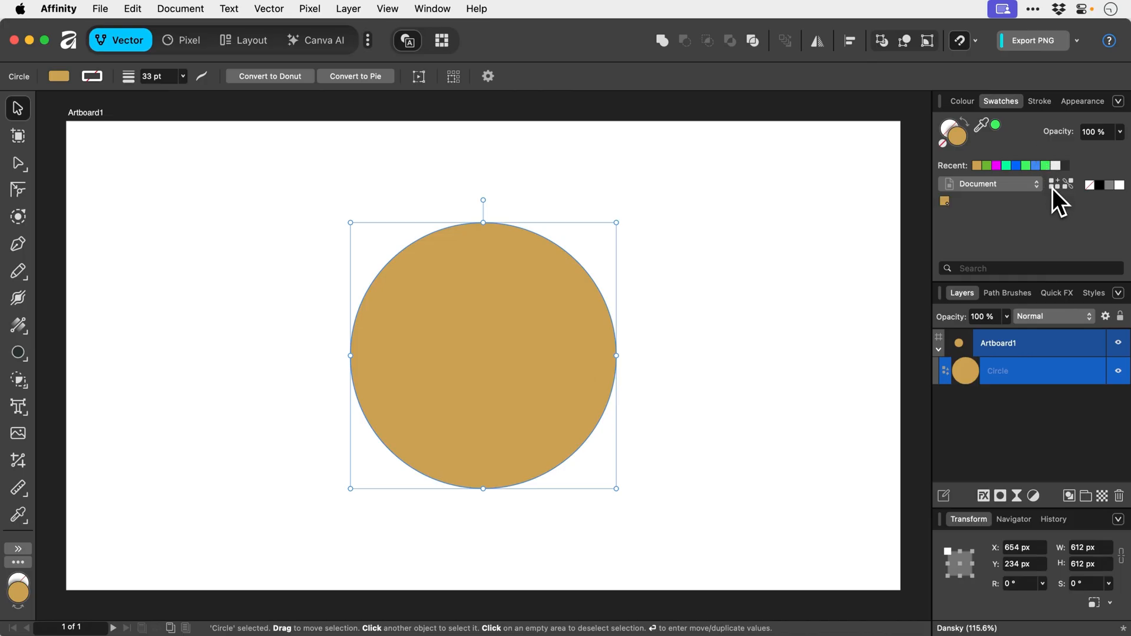